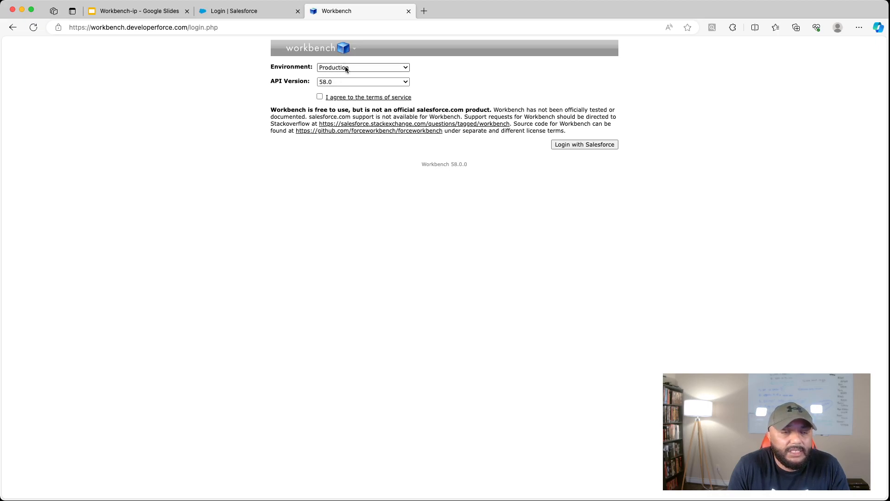
- Accept the Workbench terms of service and try to log in to the Production environment with the saved Salesforce credentials
click(320, 96)
click(592, 145)
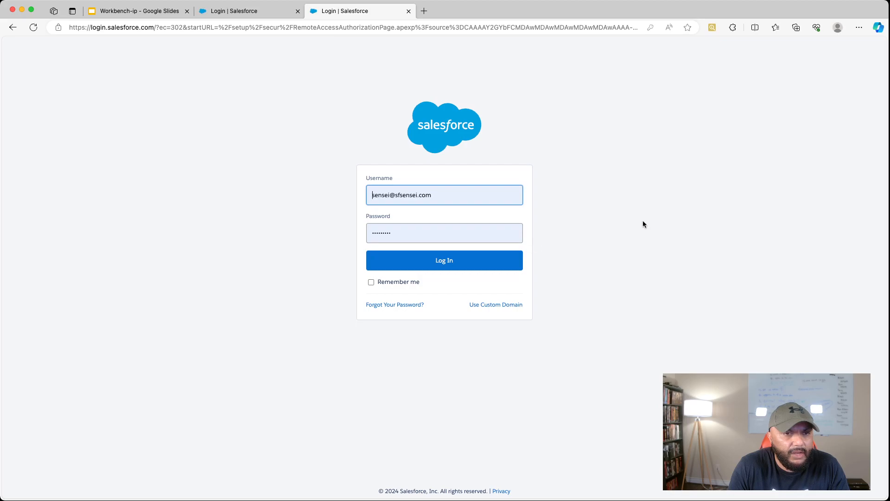
click(455, 268)
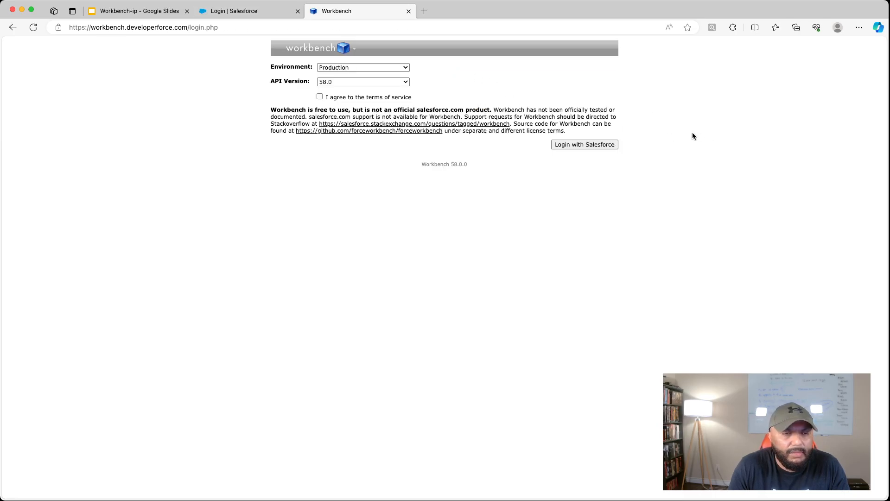
click(133, 13)
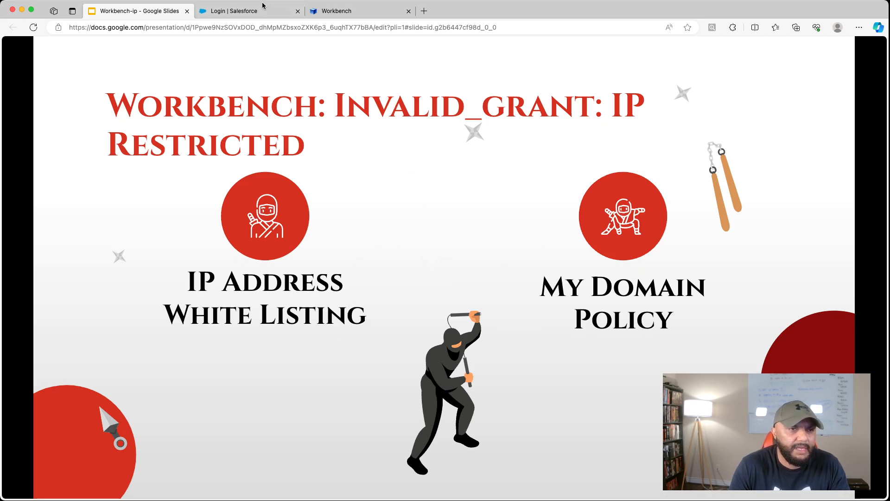
click(343, 13)
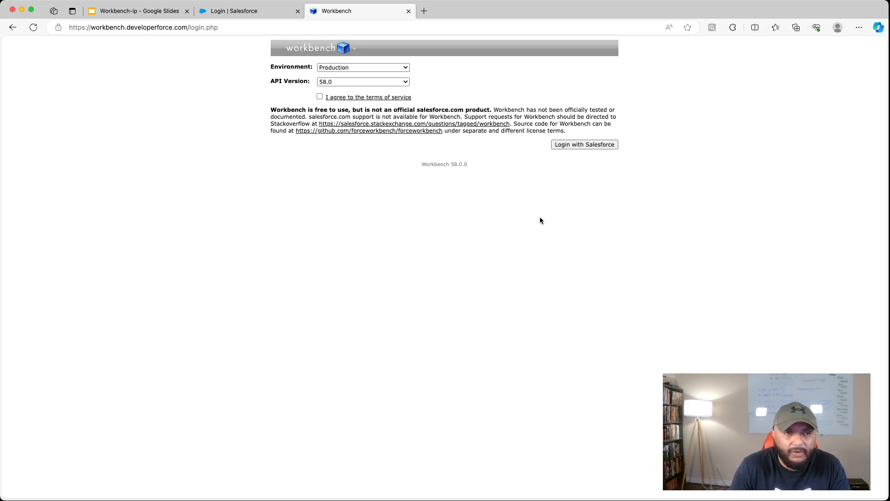
- Switch to the Salesforce login page and log in to the org with the saved credentials
click(223, 18)
click(360, 230)
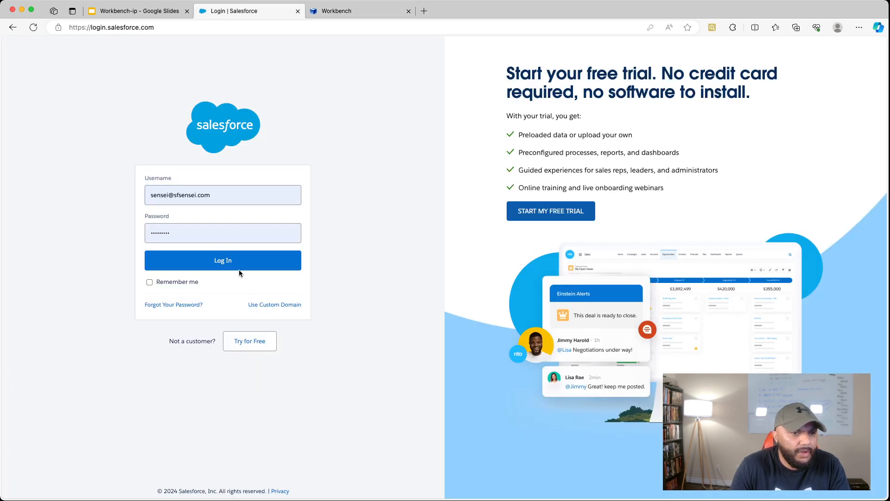
click(226, 267)
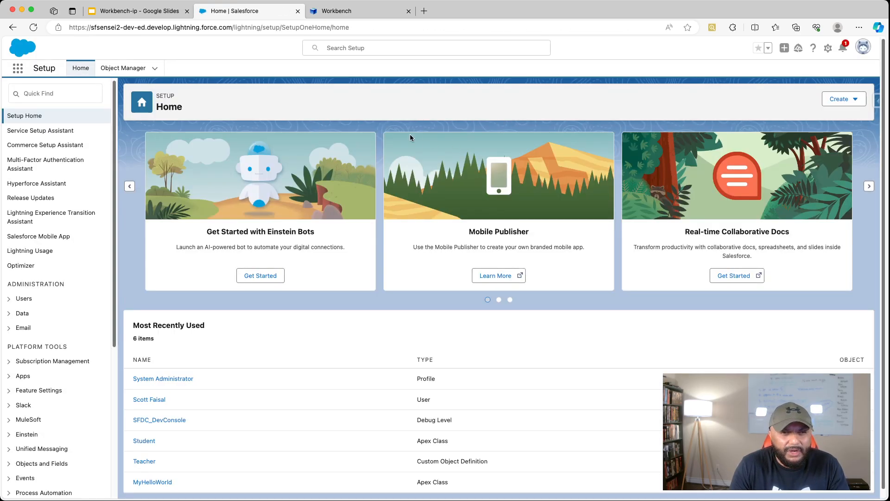
- Open Login History in Setup and copy the source IP of the most recent Workbench login with Restricted IP status
click(60, 92)
text(login)
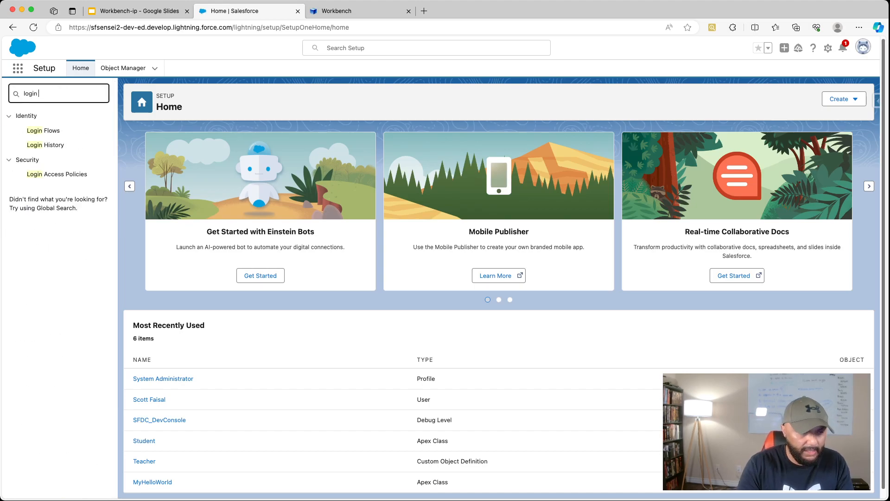
click(54, 147)
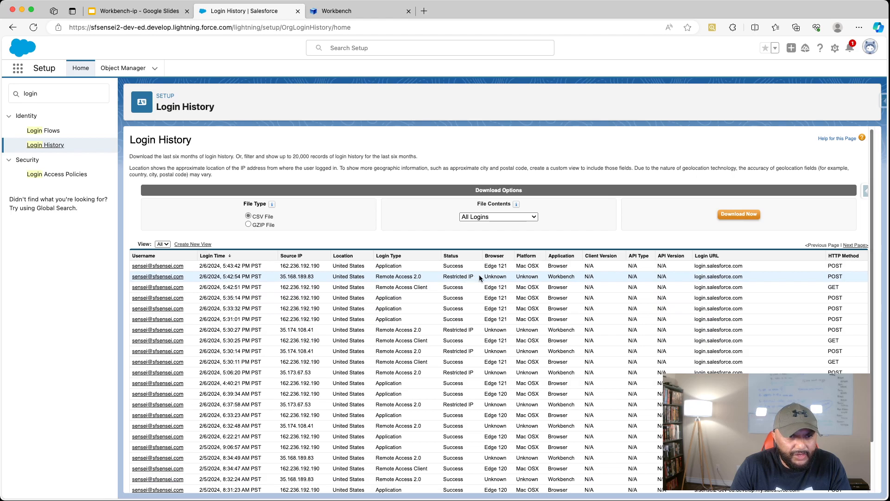
drag(477, 276, 447, 277)
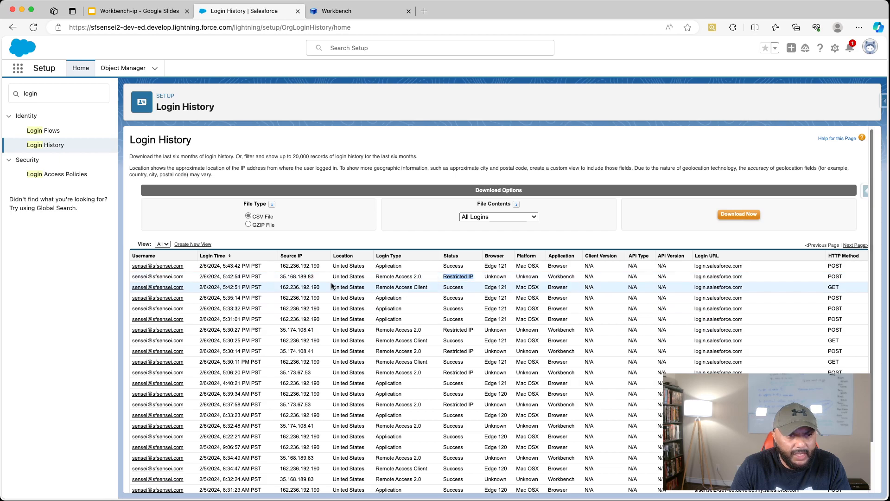
drag(316, 277, 278, 278)
key(super+c)
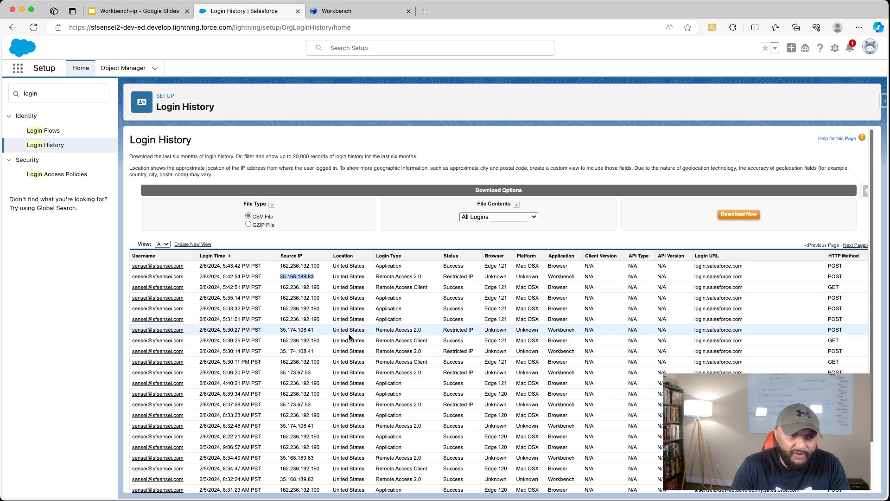
click(371, 233)
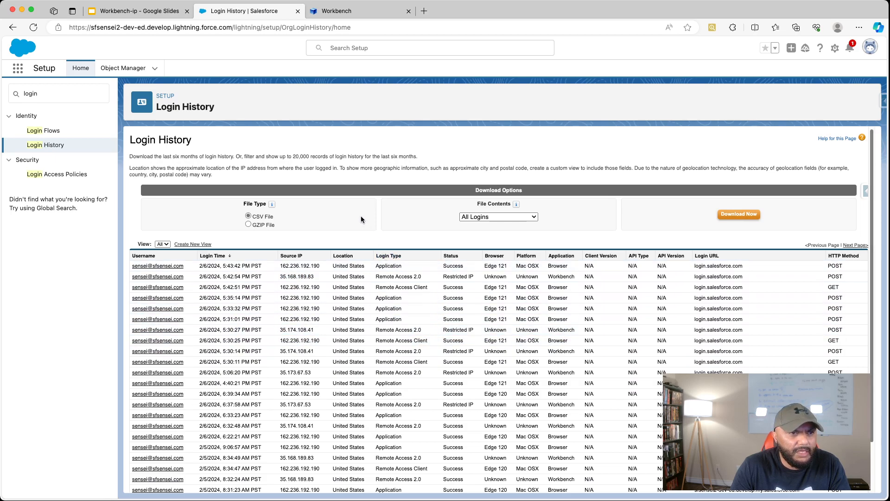
- Find Profiles in Setup, filter the list to names starting with S, and open the System Administrator profile
double_click(54, 93)
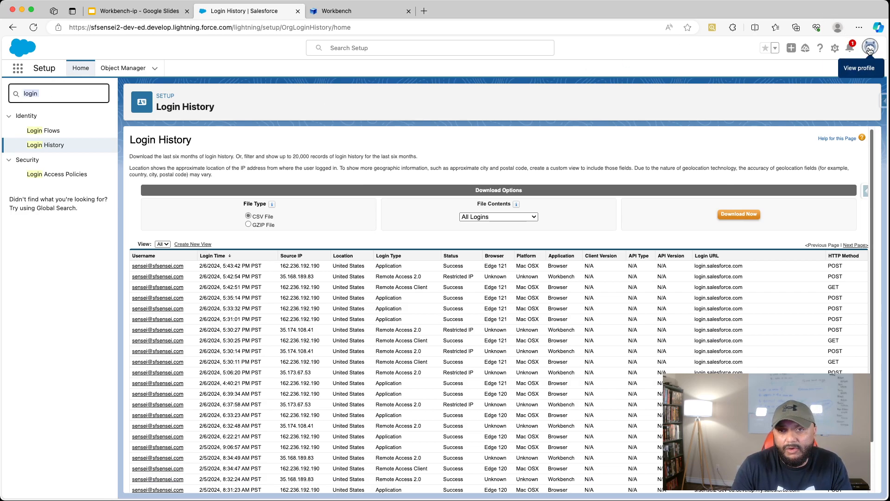
click(511, 86)
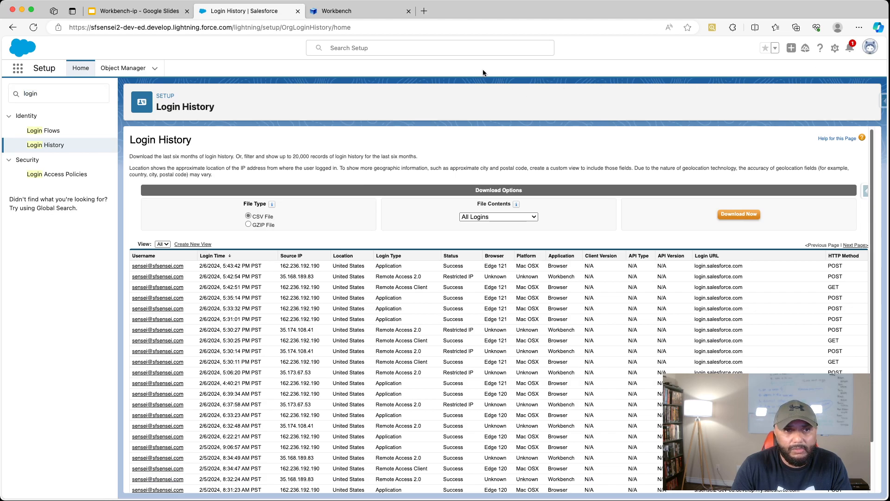
click(36, 93)
text(profile)
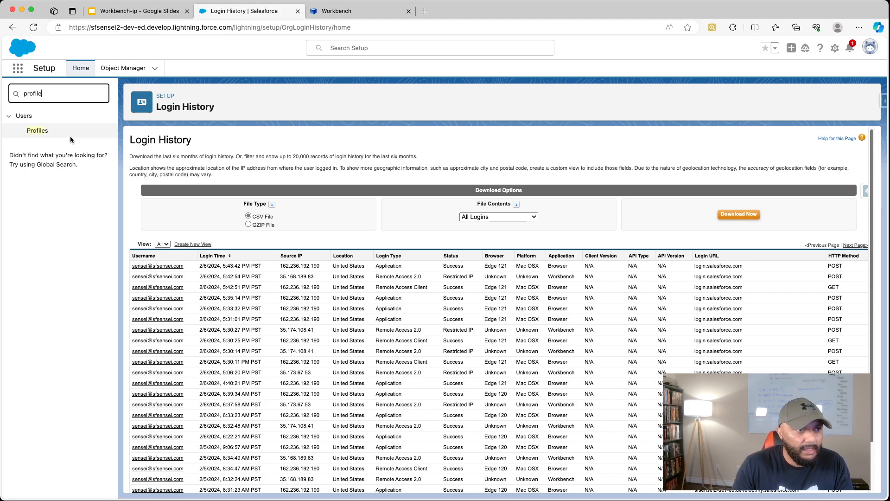
click(37, 132)
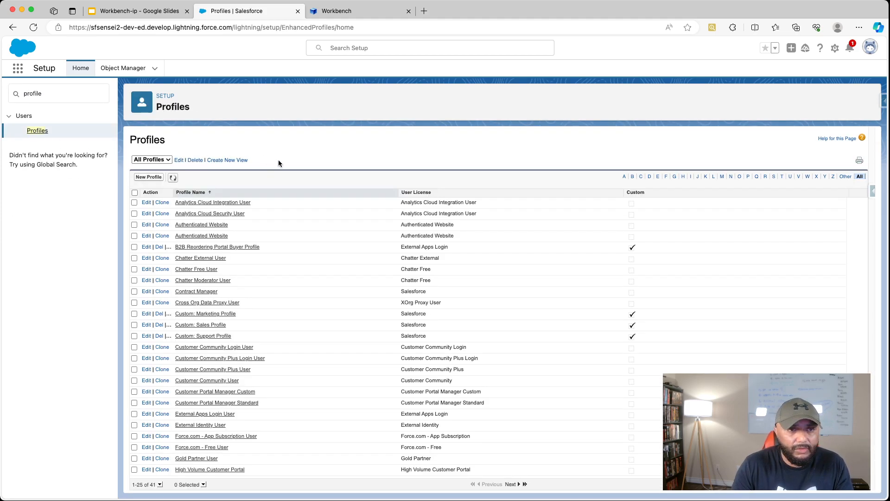
click(773, 177)
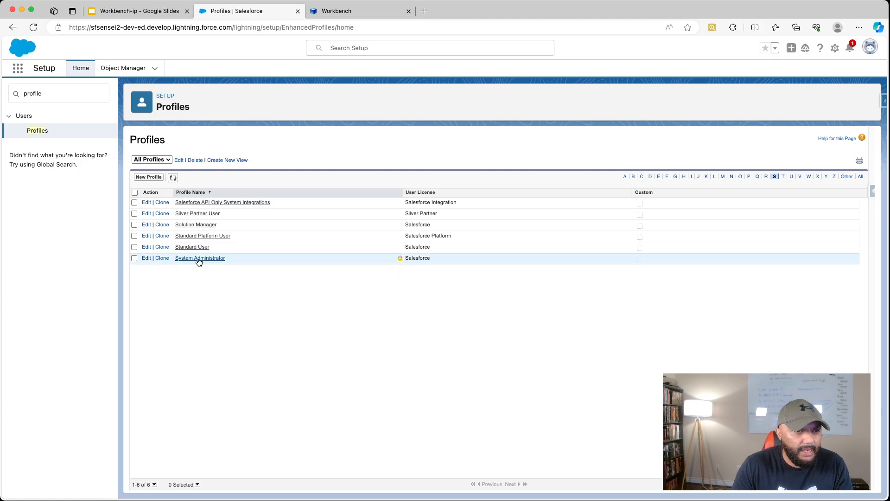
click(199, 258)
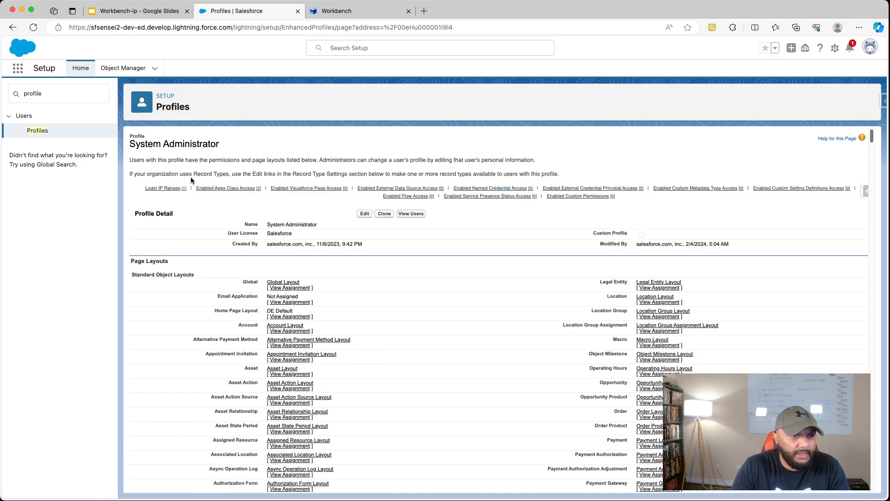
- Create a new login IP range for the profile, using the copied address 35.168.189.83 as both start and end
mouse_move(144, 193)
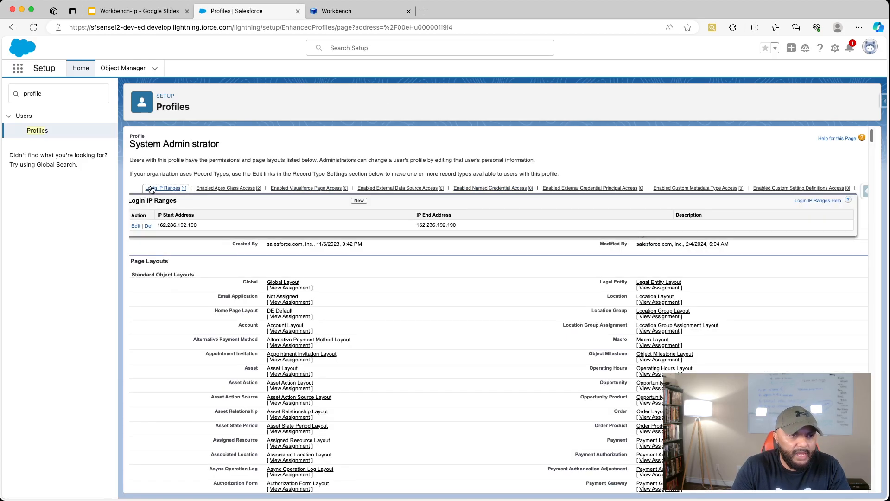
click(163, 190)
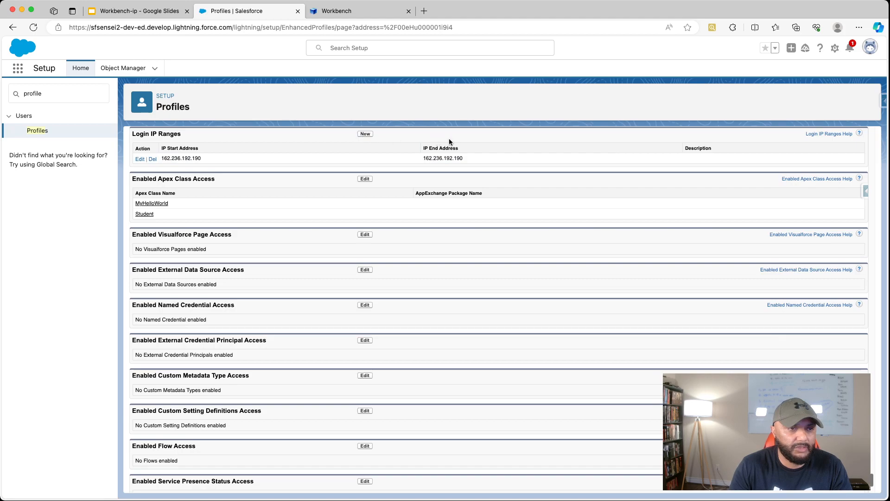
click(366, 135)
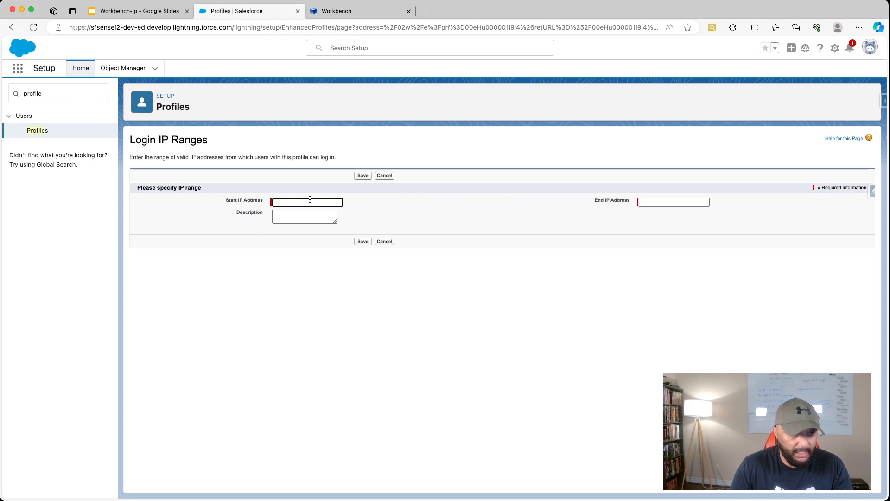
key(super+v)
click(642, 203)
key(super+v)
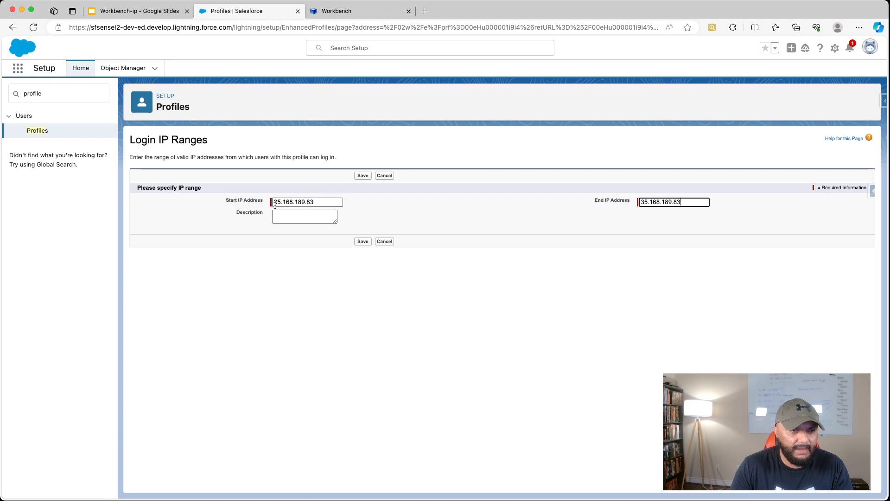
- Set the range's start IP address to 35.1.1.1
double_click(292, 202)
click(331, 202)
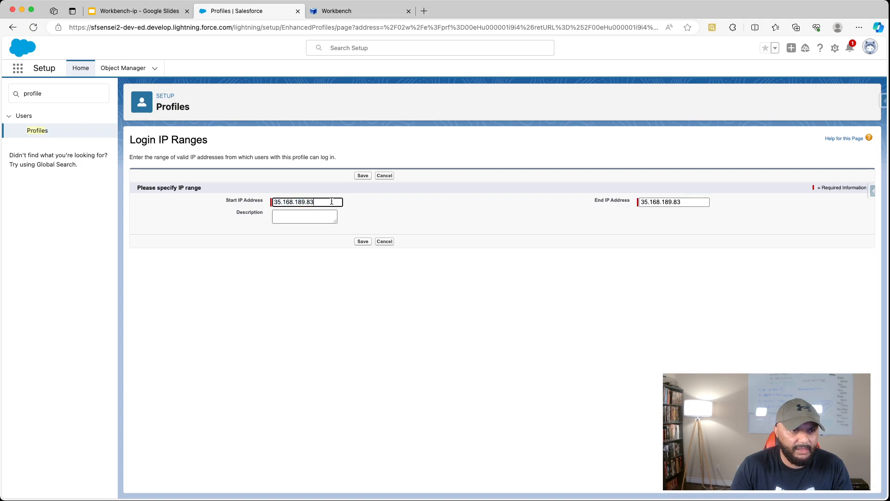
key(BackSpace)
key(BackSpace)
key(BackSpace)
key(BackSpace)
key(BackSpace)
key(BackSpace)
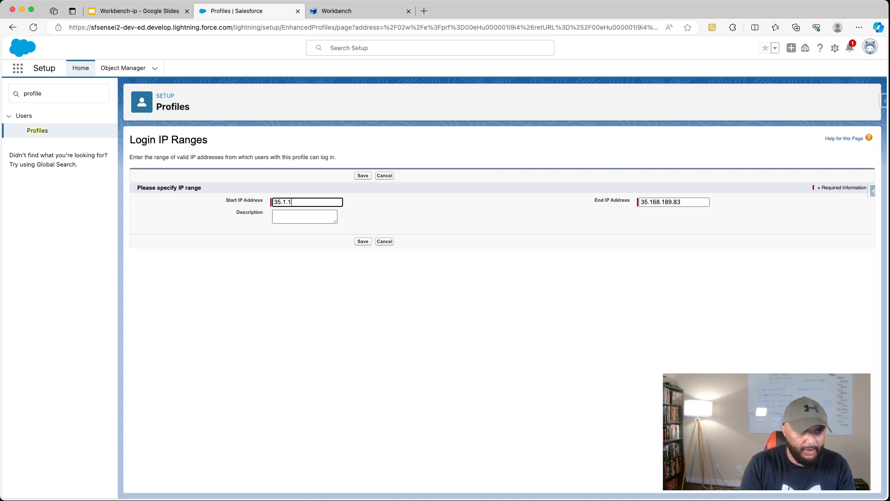
text(1)
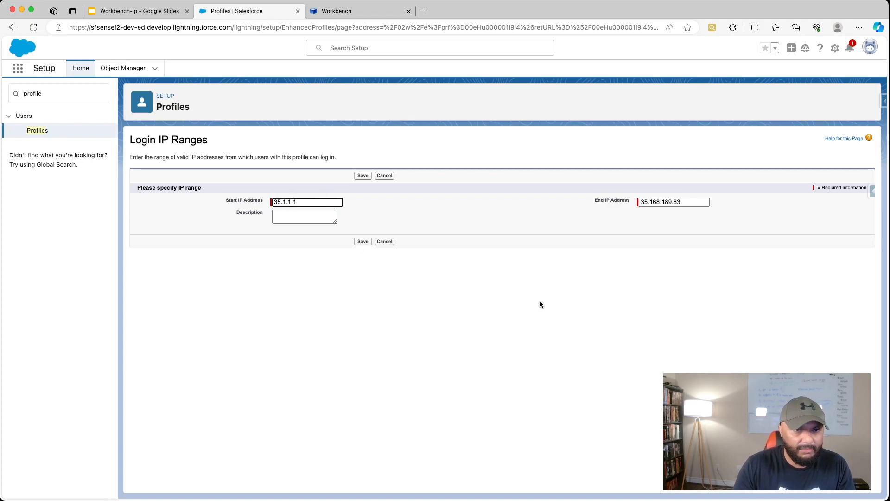
- Set the range's end IP address to 35.255.255.255
click(651, 201)
double_click(651, 201)
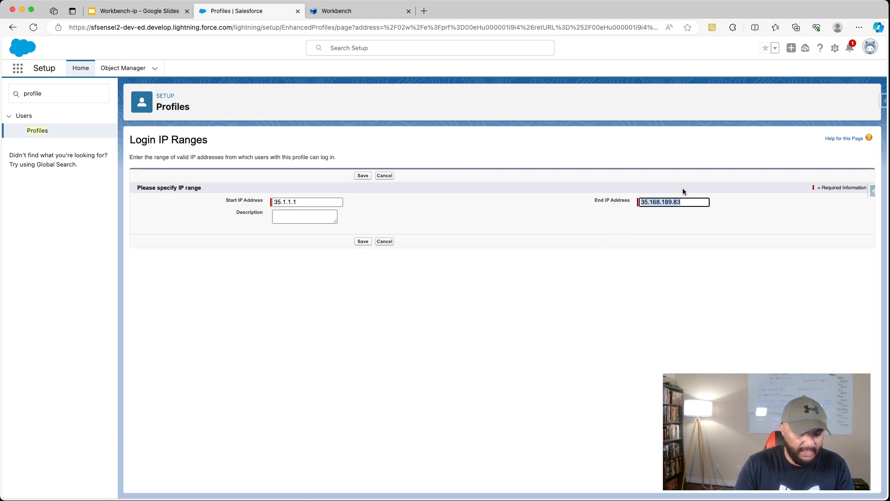
key(Right)
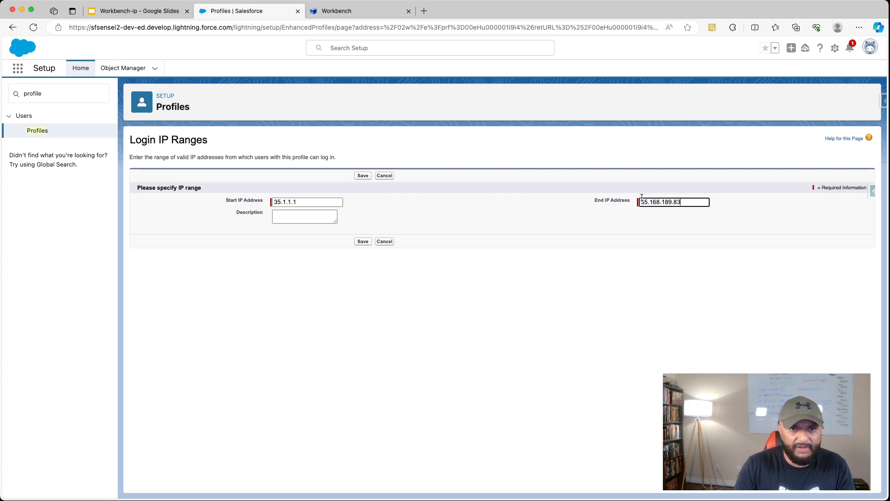
key(BackSpace)
key(BackSpace)
key(BackSpace)
key(BackSpace)
key(BackSpace)
key(BackSpace)
key(BackSpace)
key(BackSpace)
key(BackSpace)
key(BackSpace)
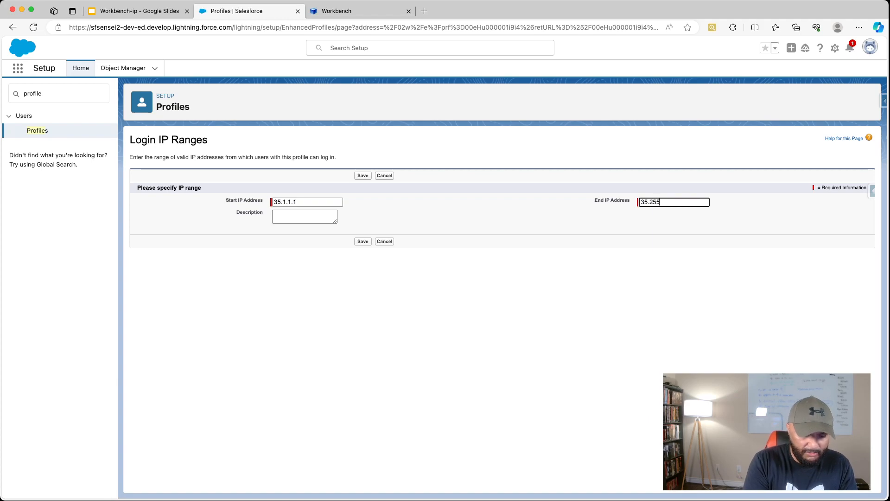
text(55.255)
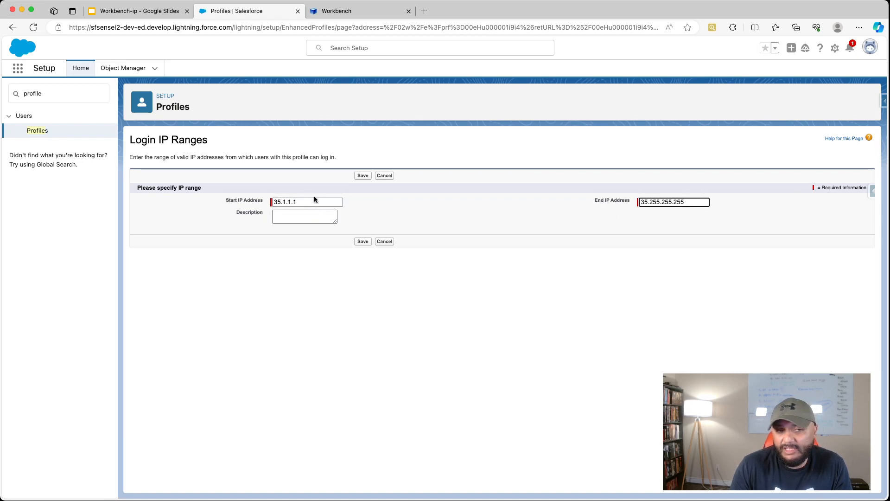
- Describe the IP range as "Workbench", save it, and check the profile's Login IP Ranges list
click(284, 203)
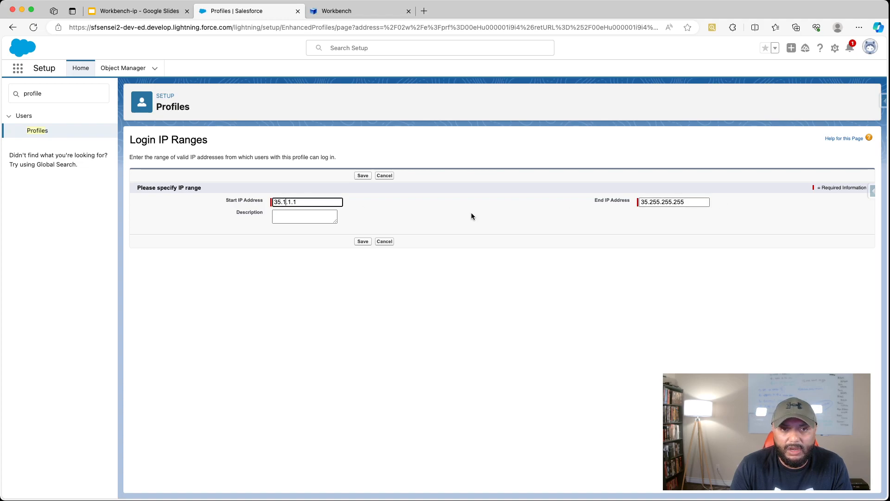
drag(274, 203, 307, 202)
double_click(319, 201)
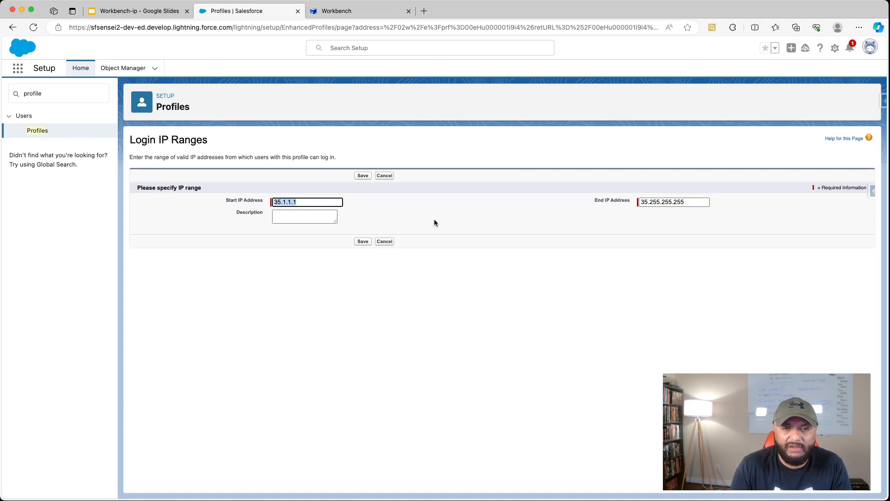
click(282, 213)
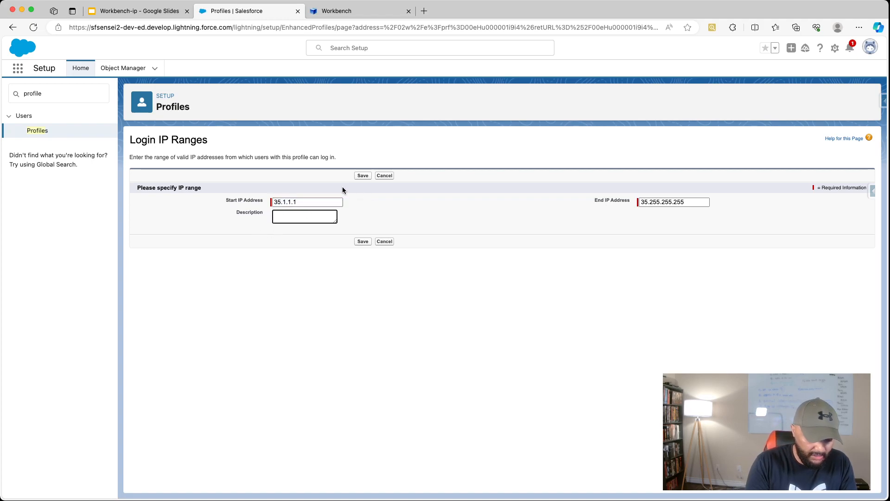
text(Workbench)
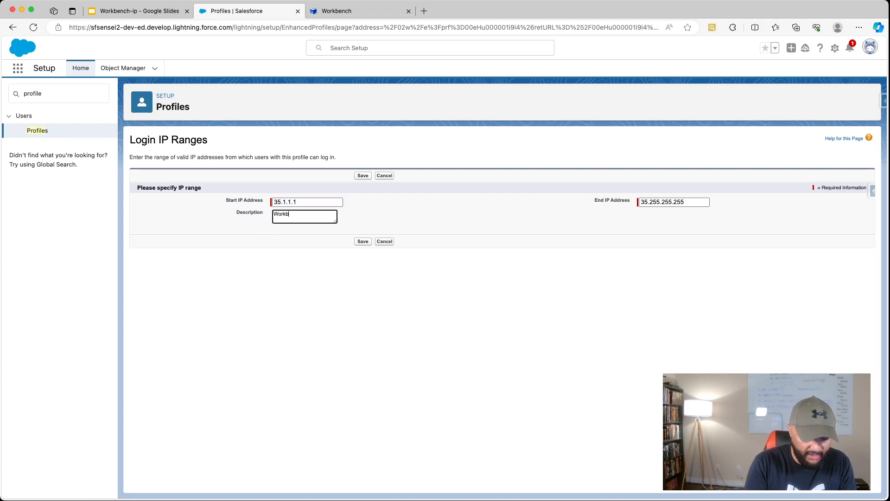
click(365, 241)
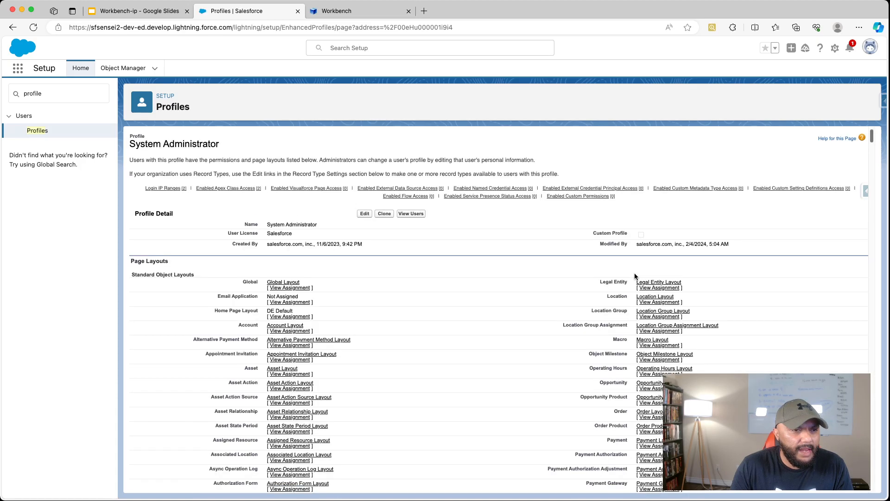
click(166, 188)
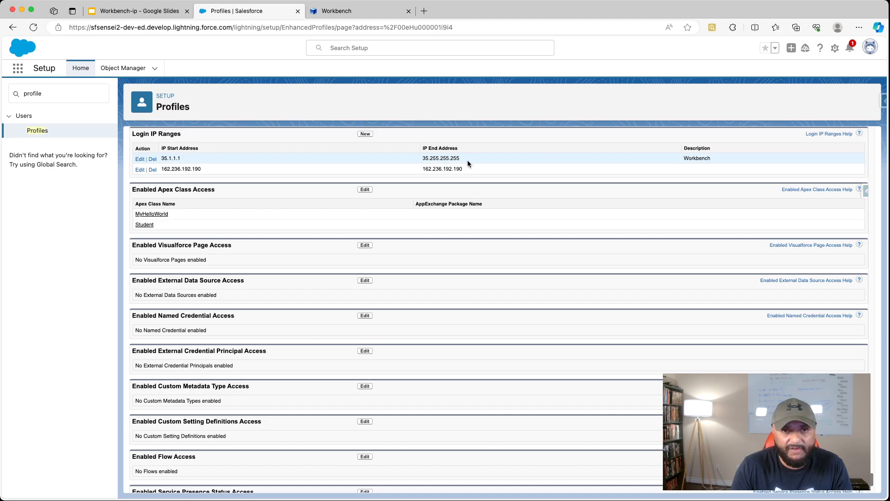
- Switch to Workbench, agree to the terms of service, and log in with Salesforce
click(327, 13)
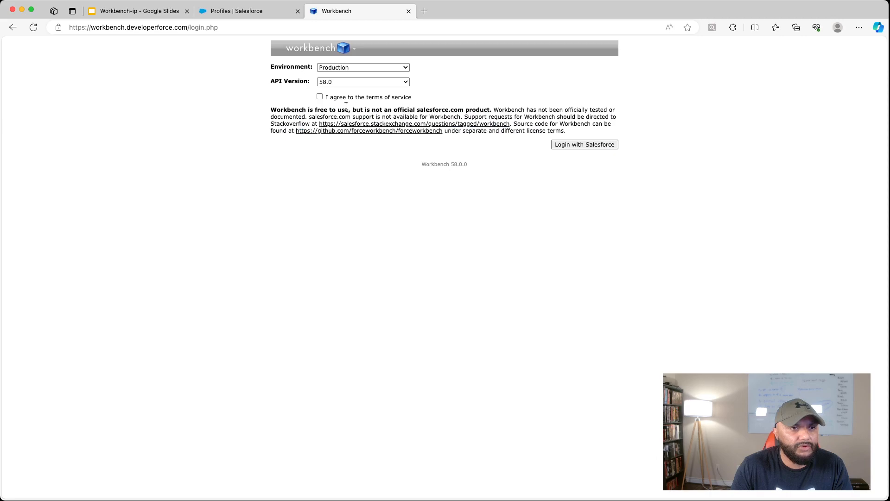
click(320, 97)
click(592, 145)
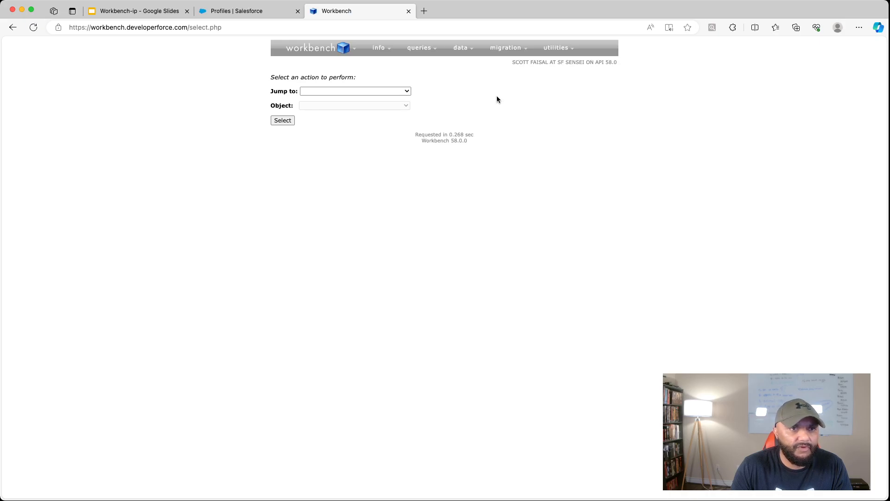
mouse_move(326, 42)
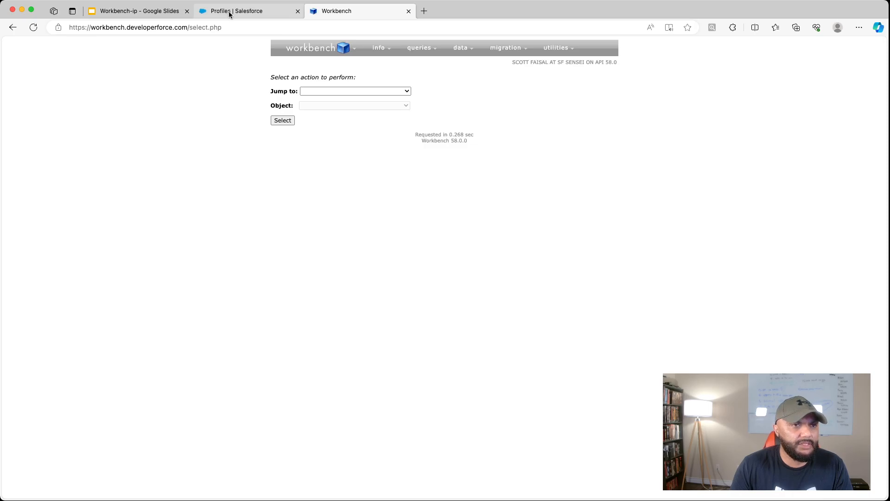
- Review the profile's Login IP Ranges in Salesforce Setup alongside the Google Slides overview of the IP-restricted error
click(230, 14)
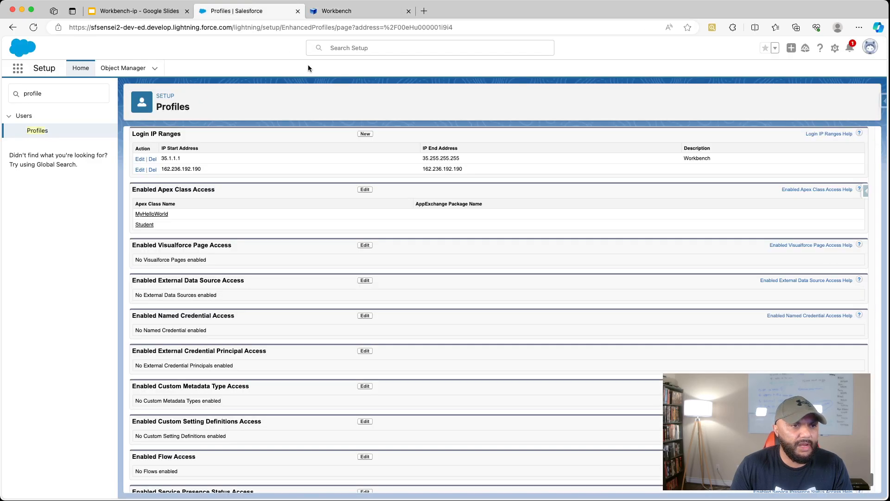
click(139, 16)
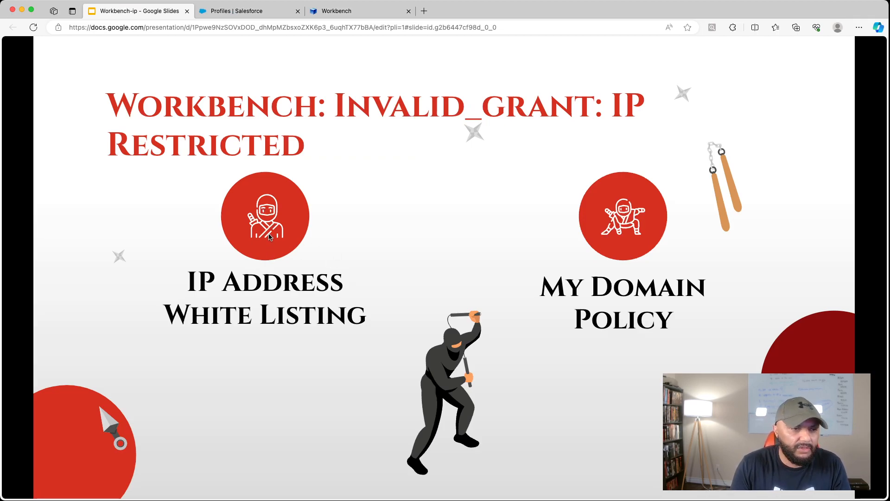
click(277, 15)
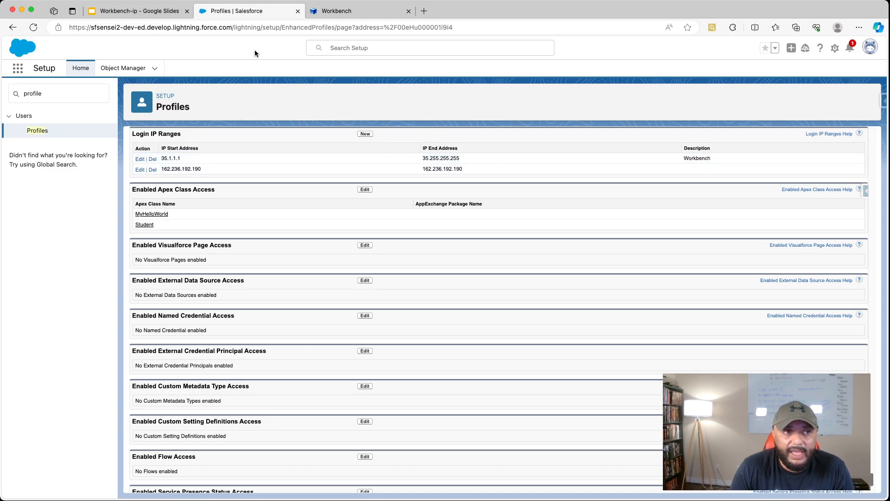
double_click(66, 91)
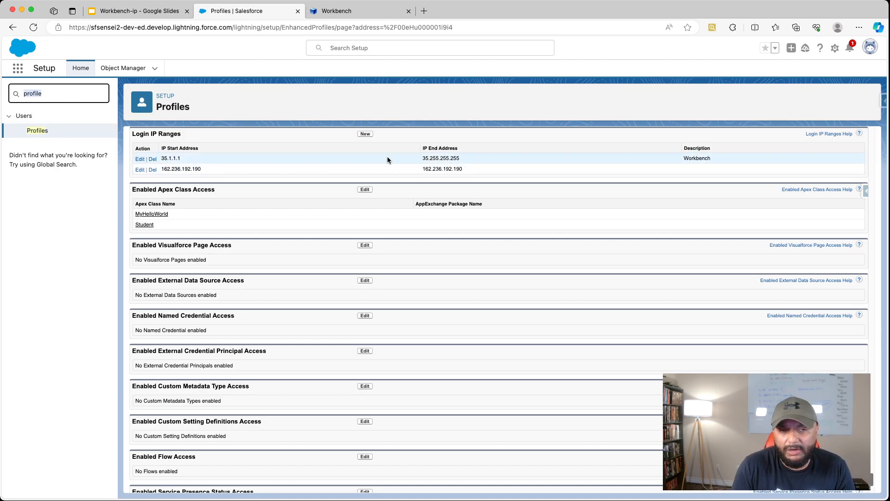
click(719, 159)
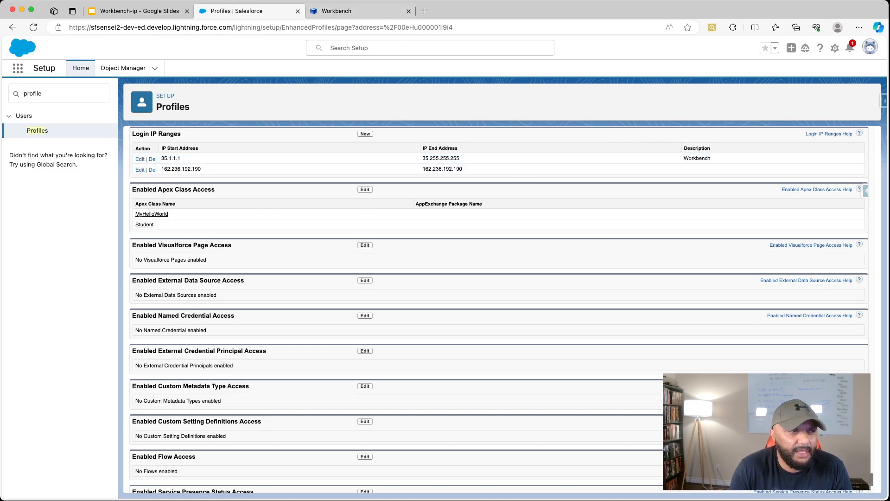
click(140, 11)
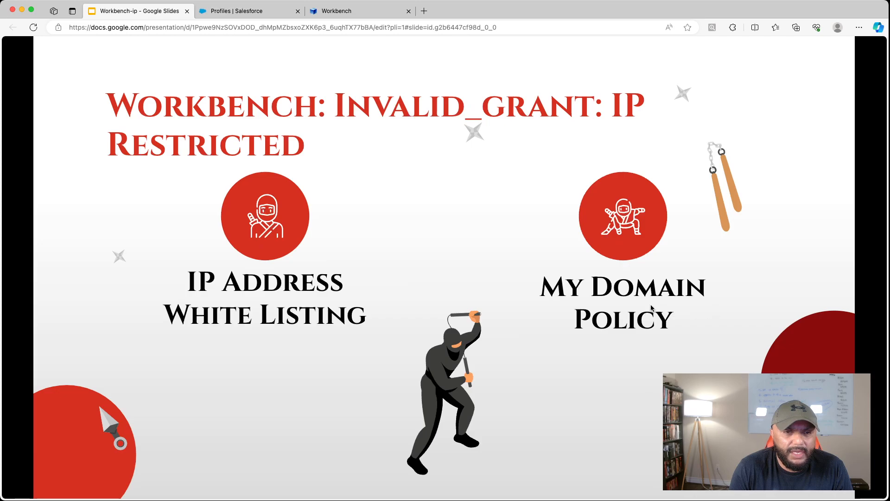
- Search Salesforce Setup for "my domain", examine the Login Policy on the My Domain page, and return to the Google Slides overview
click(264, 13)
double_click(77, 90)
text(my domain)
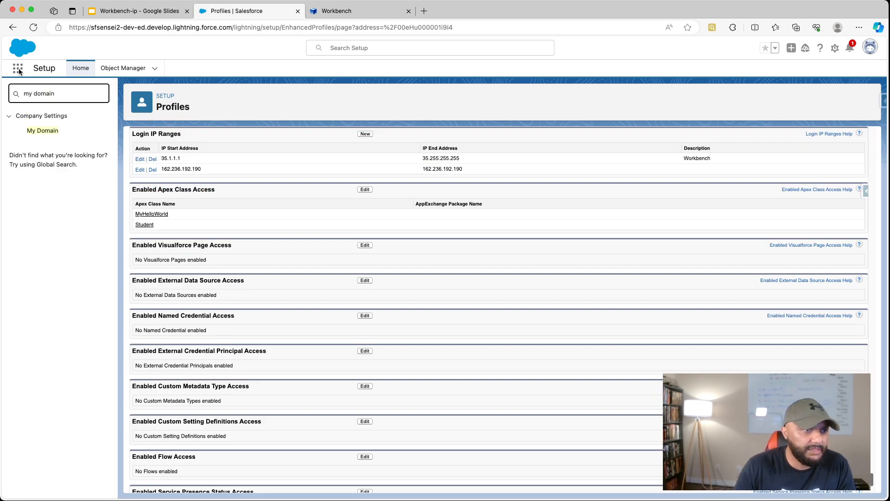
click(43, 132)
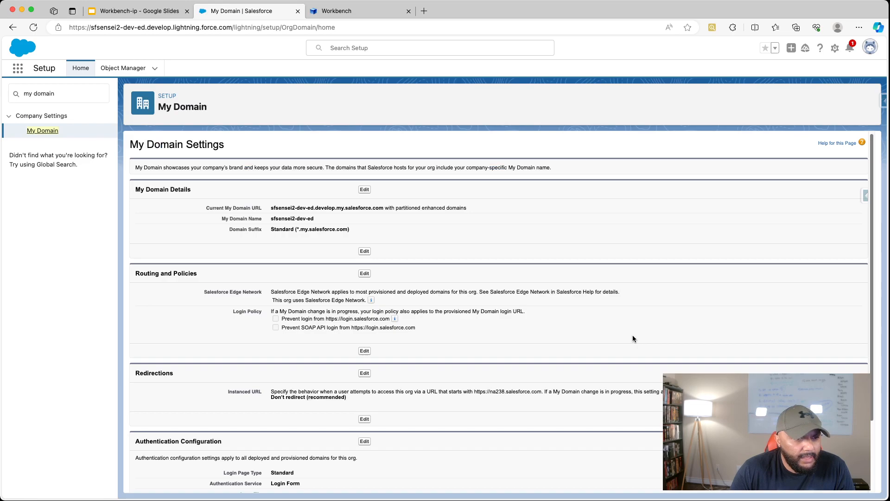
scroll(633, 333, down, 1)
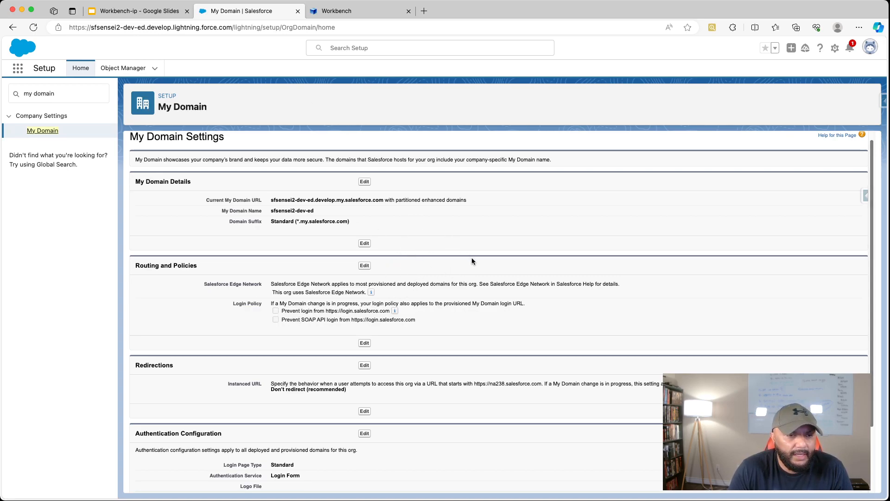
click(143, 12)
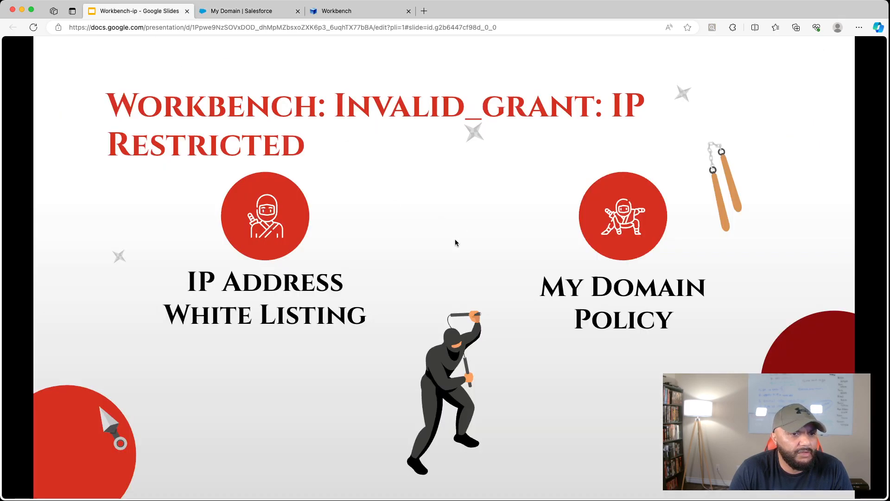